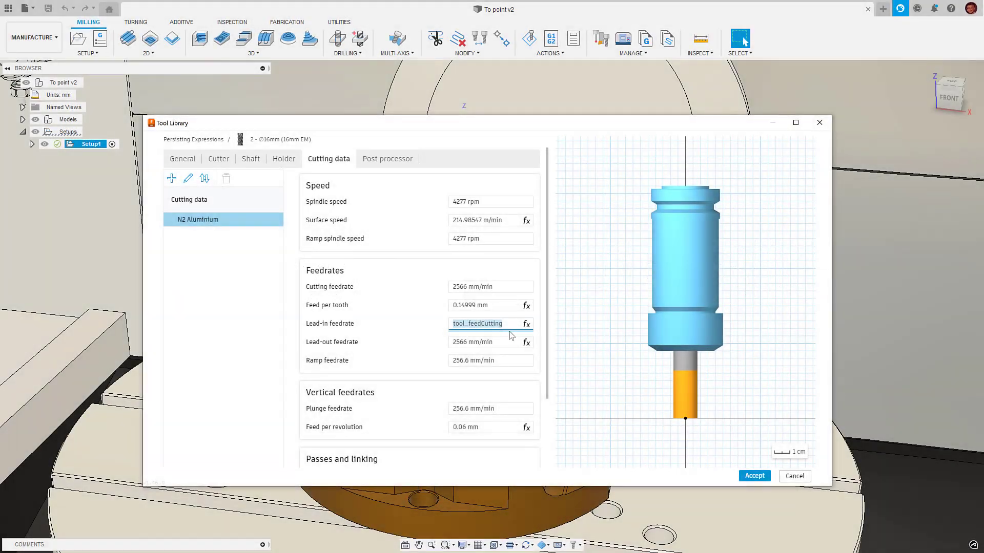
- Commit a 5000 cutting feedrate in the Face operation dialog
left_click(514, 326)
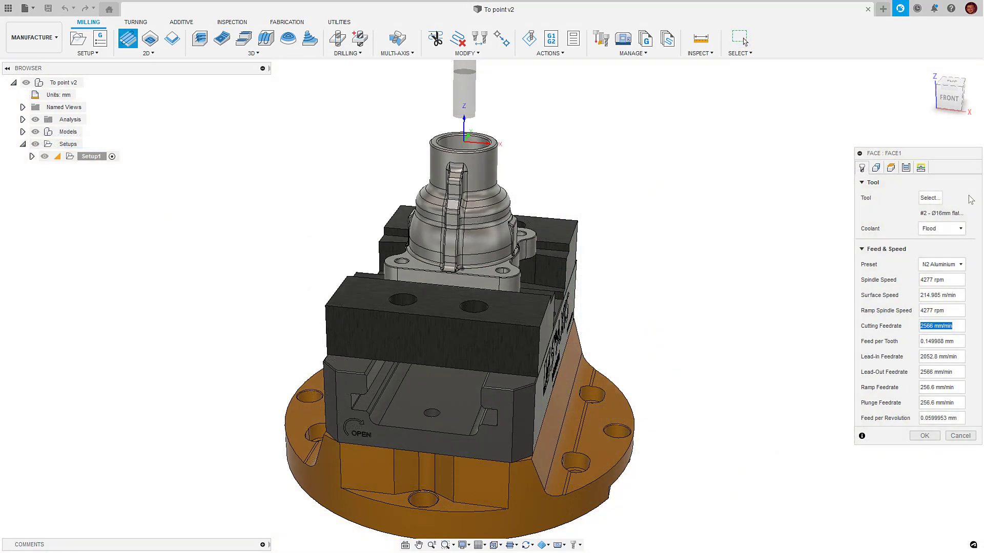
type("5000")
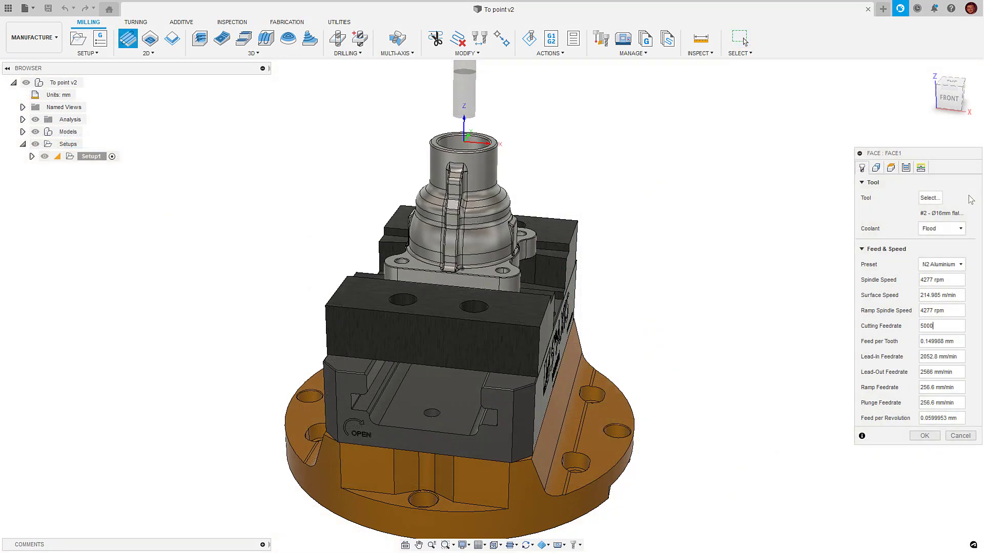
key("Return")
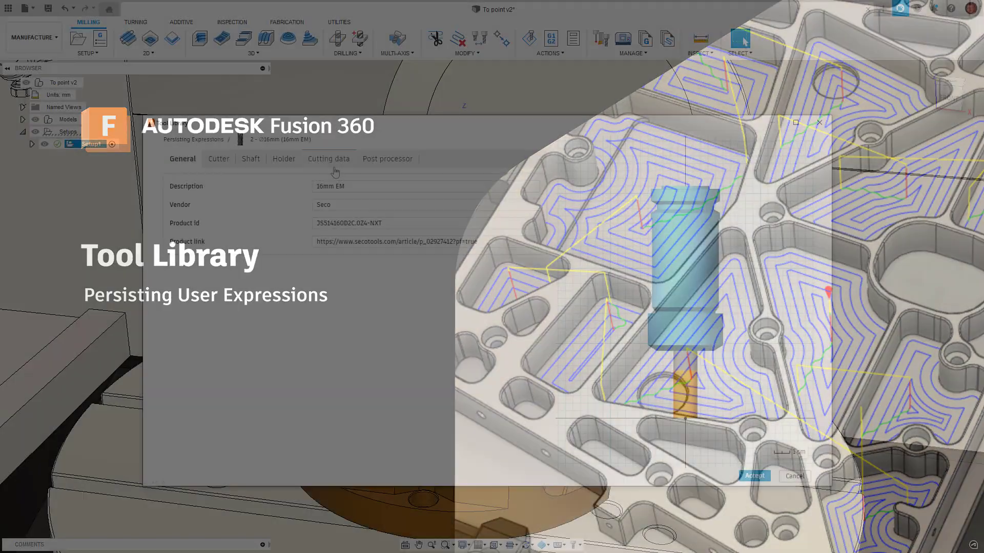
- Enable Use stepover and enter the tool_diameter*0.6 expression as the Stepover value
scroll(448, 394, "down", 2)
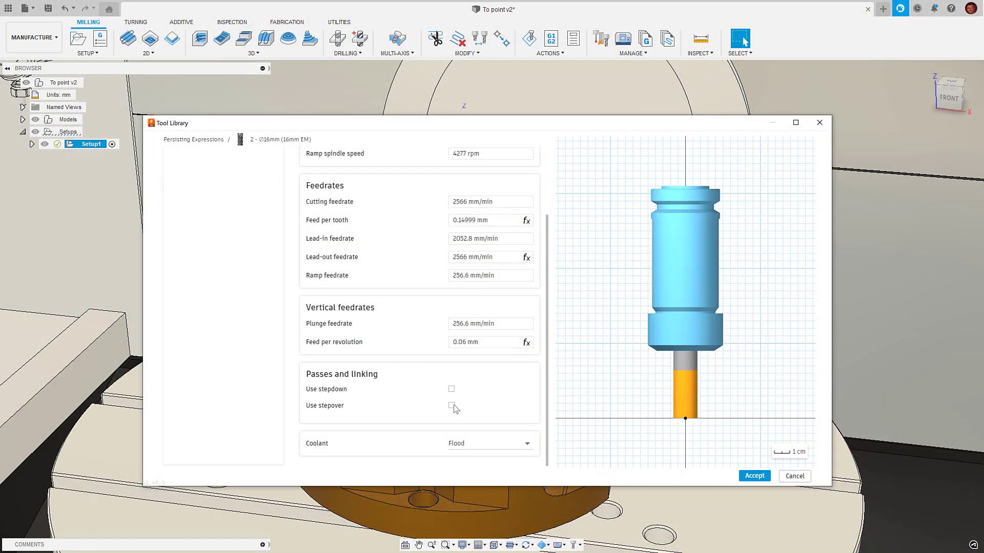
left_click(451, 405)
left_click(454, 416)
type("tool")
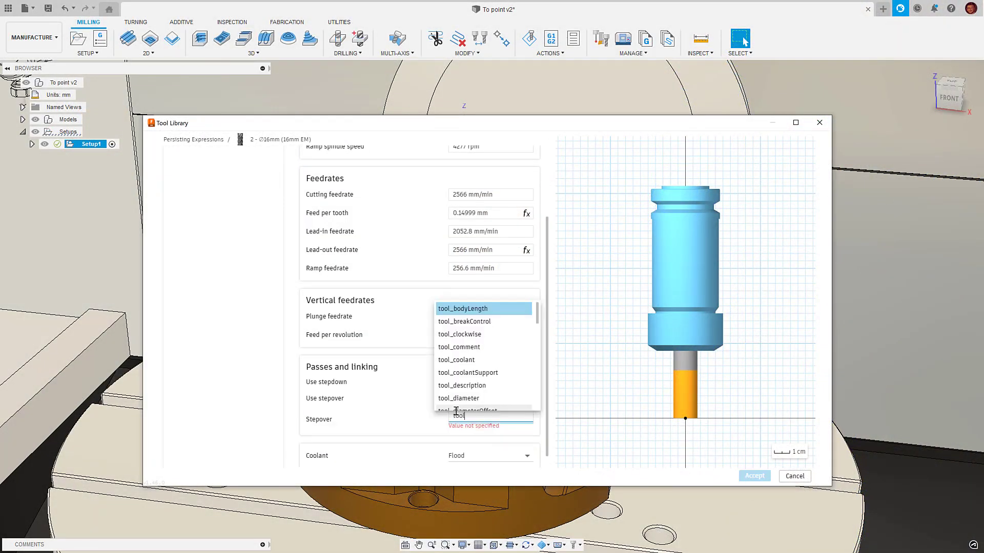
type("_diameter*0.6")
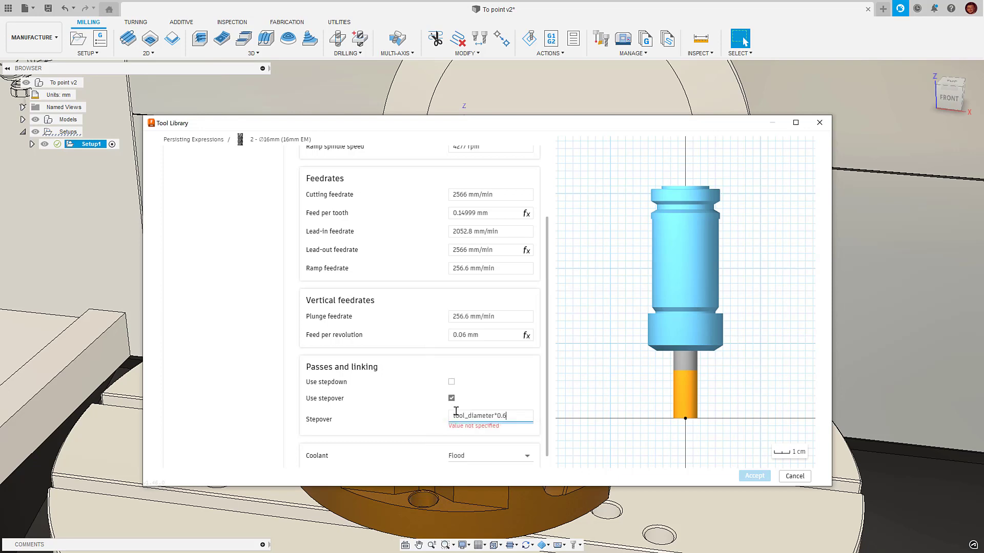
key("Return")
- Save the tool, reopen it with Edit tool, and inspect its current Stepover value
left_click(754, 476)
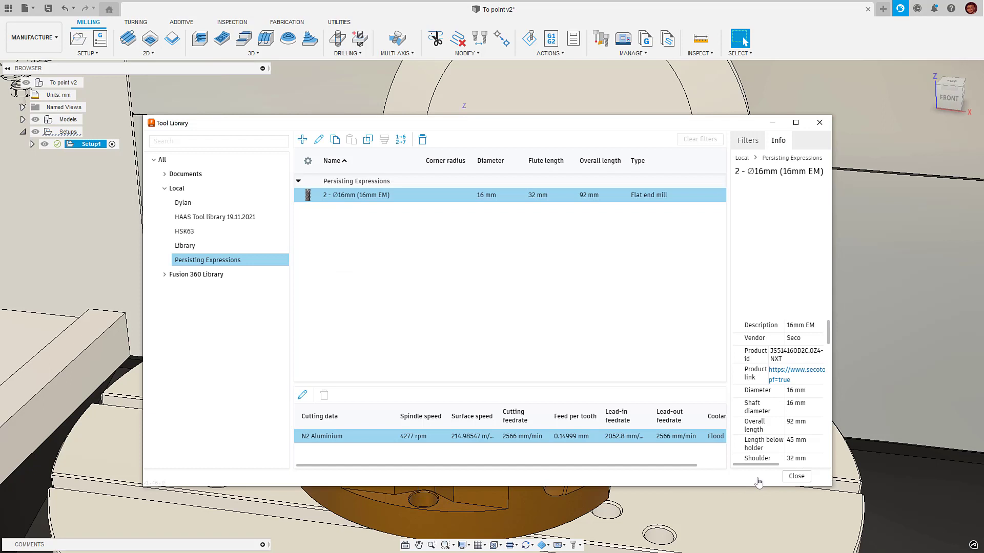
right_click(408, 196)
left_click(412, 201)
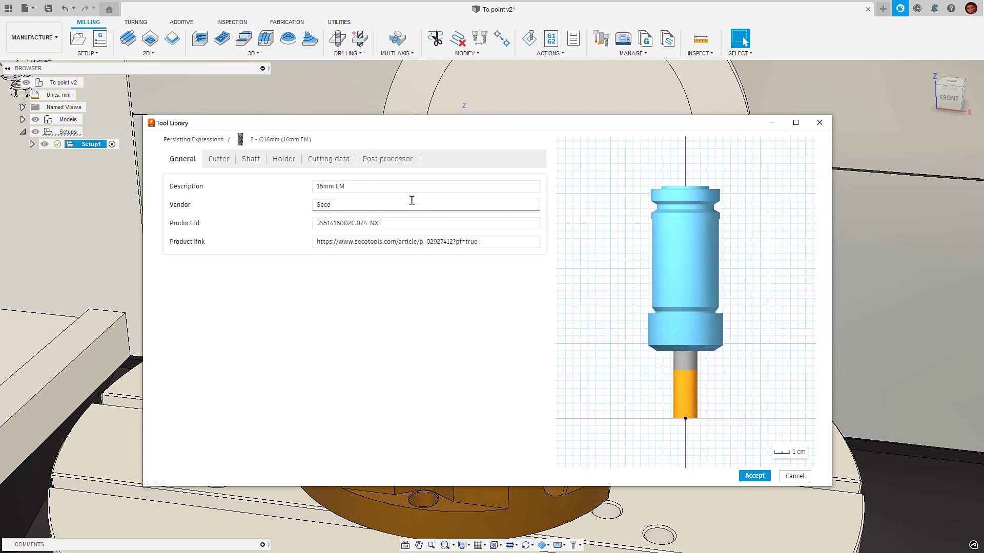
left_click(329, 159)
scroll(461, 333, "down", 3)
left_click(484, 410)
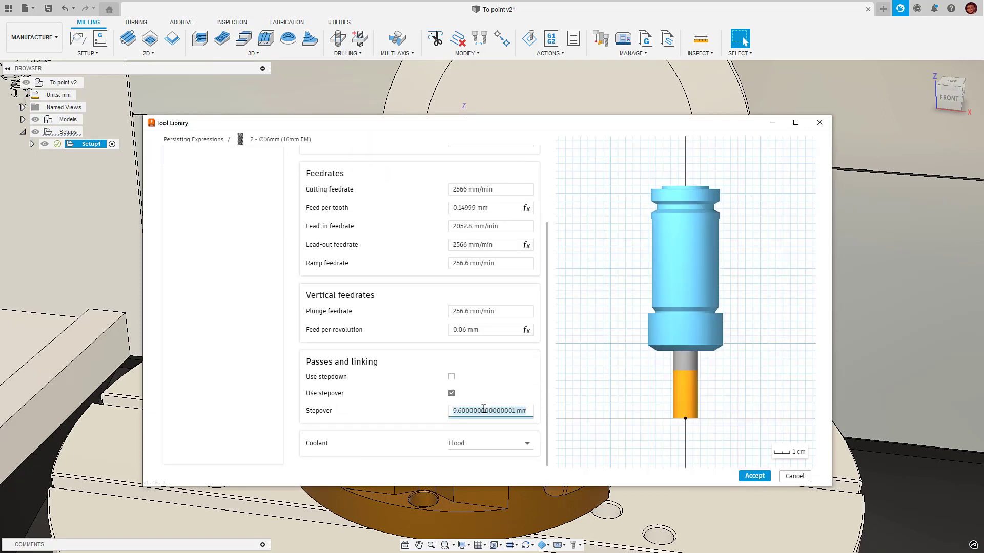
- Change the cutter diameter to 12 mm and check whether Stepover followed
scroll(461, 380, "up", 3)
left_click(218, 159)
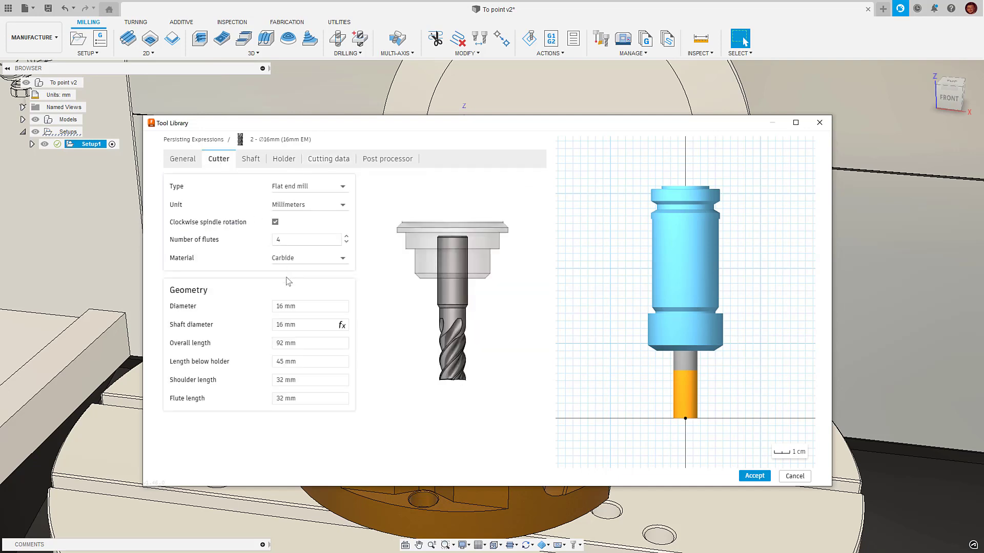
left_click(295, 305)
type("12")
key("Tab")
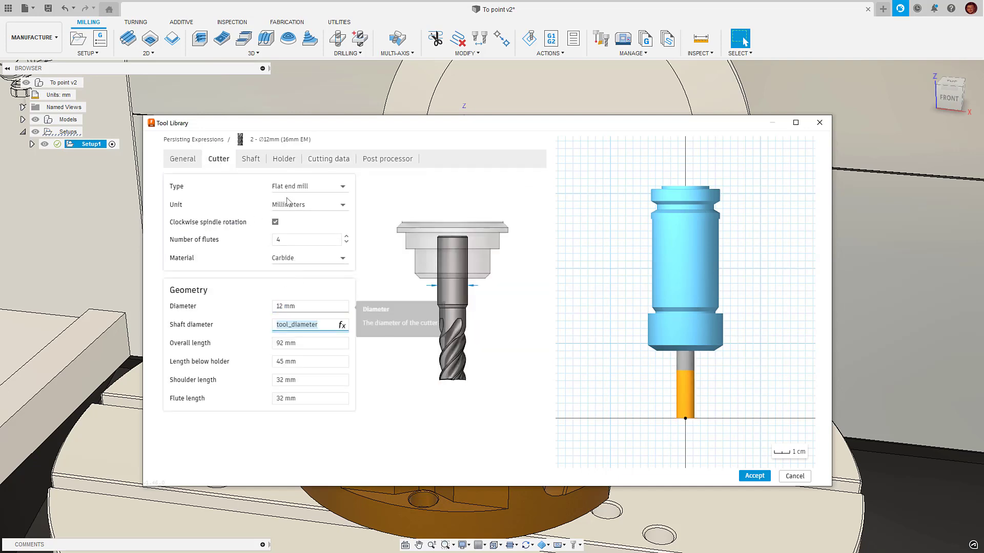
left_click(323, 167)
scroll(511, 286, "down", 3)
left_click(501, 413)
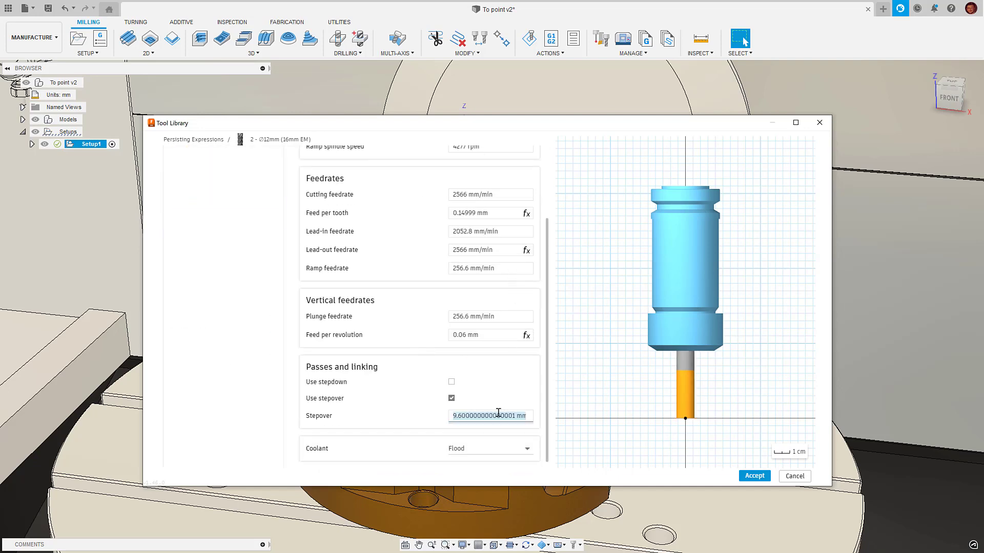
- Undo the edits, re-enable stepover, and insert tool_diameter into the Stepover field
key("ctrl+z")
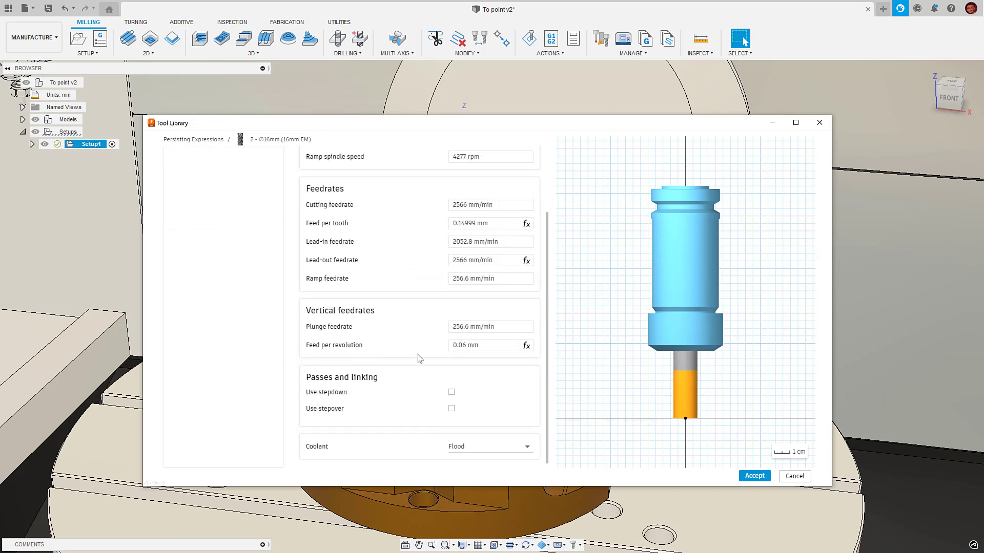
left_click(451, 409)
left_click(478, 425)
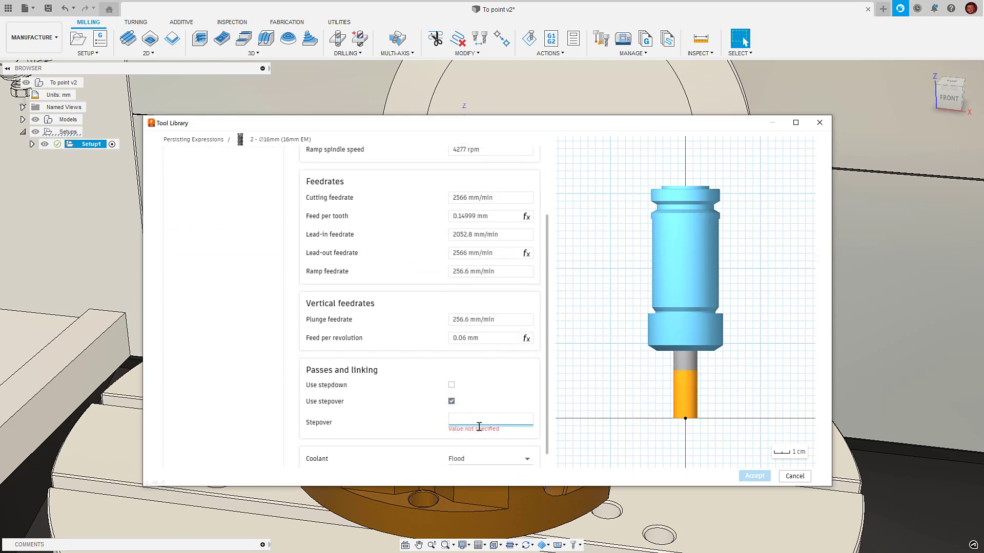
type("tool_d")
key("Down")
key("Return")
- Append *0.5 to the Stepover expression, save the tool, and reopen it for editing
type("*0.5")
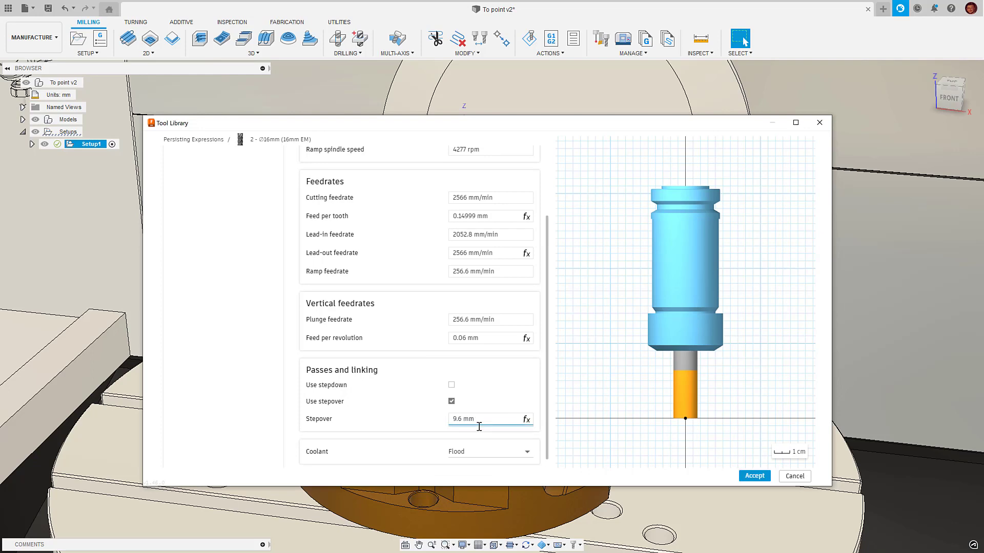
left_click(754, 476)
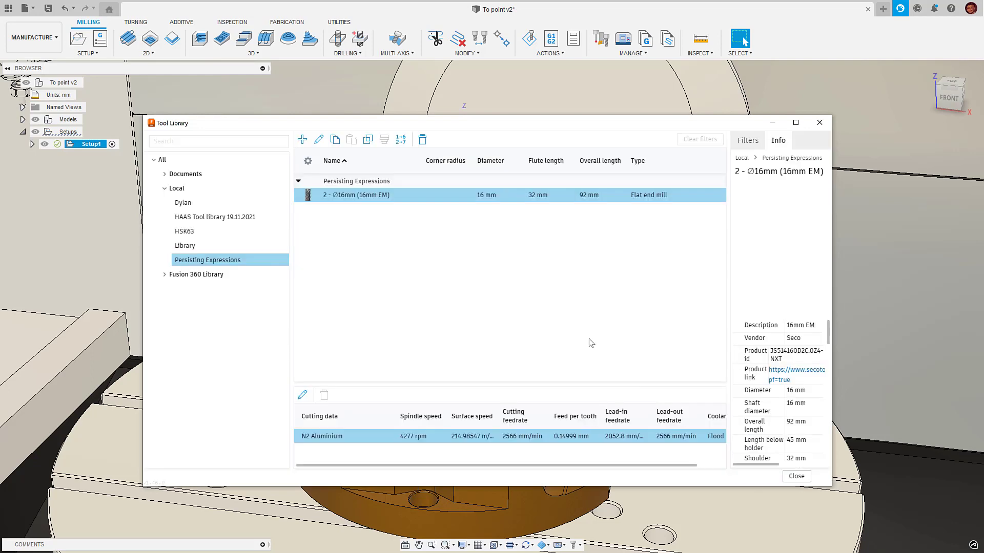
right_click(397, 199)
left_click(418, 204)
- Set the cutter diameter to 12 mm and review the recalculated cutting data
left_click(328, 159)
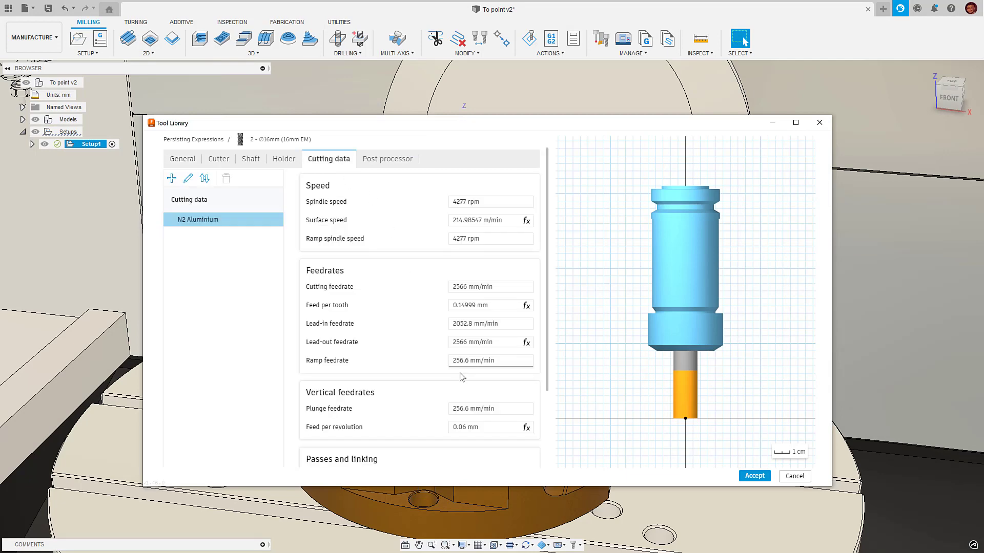
scroll(451, 461, "down", 3)
scroll(436, 366, "up", 3)
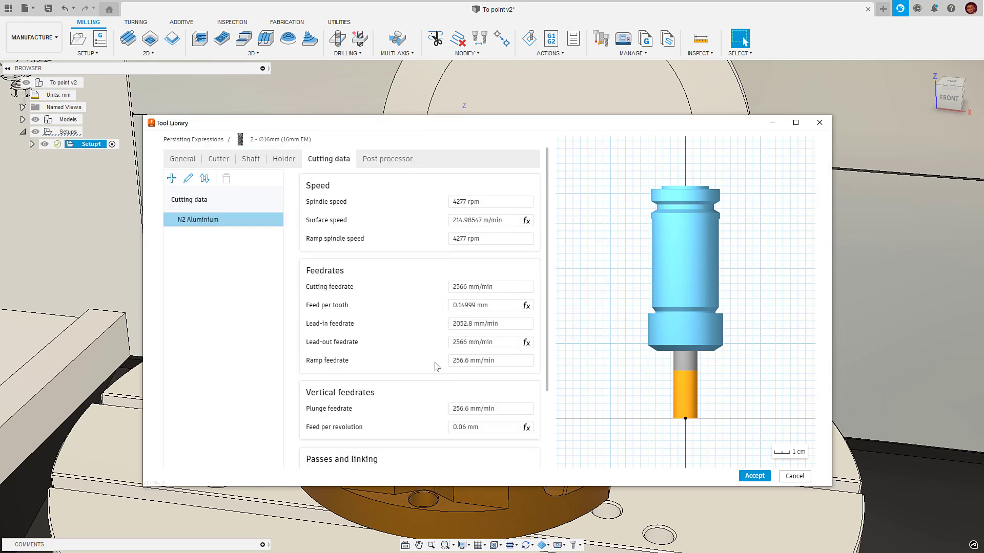
left_click(219, 158)
left_click(292, 308)
type("12")
key("Tab")
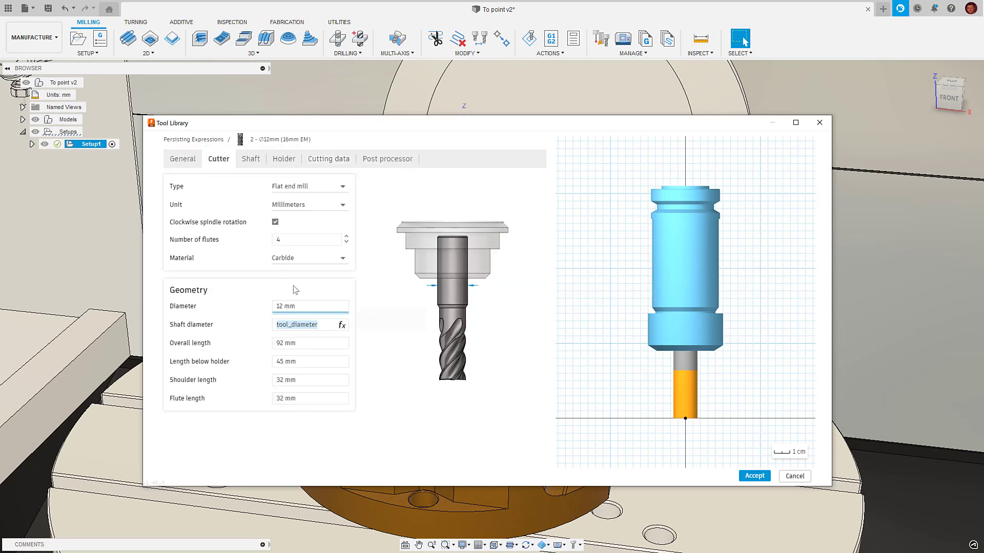
left_click(328, 159)
scroll(500, 405, "down", 3)
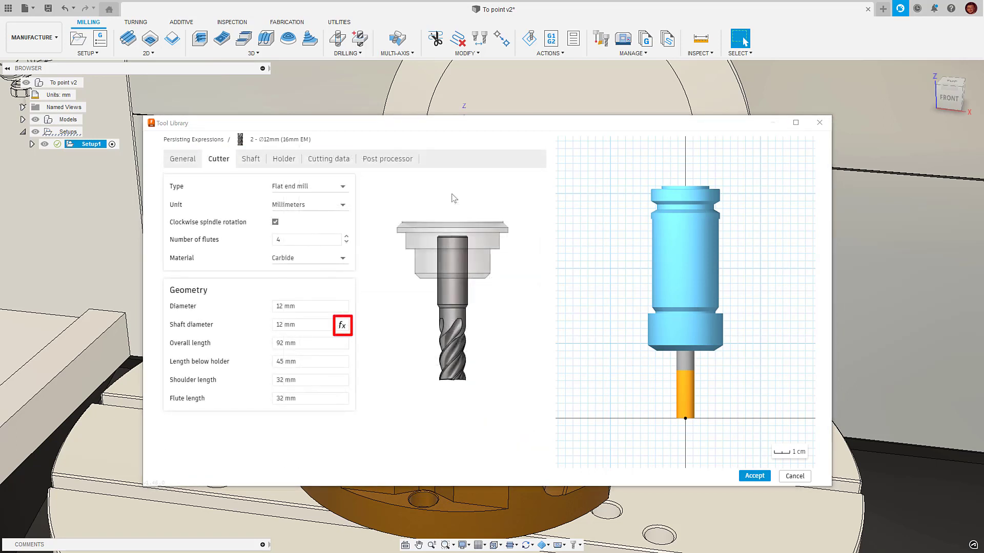
- Set Shaft diameter to tool_diameter and inspect the recalculated Surface speed and Feed per tooth
left_click(305, 324)
type("tool_diameter")
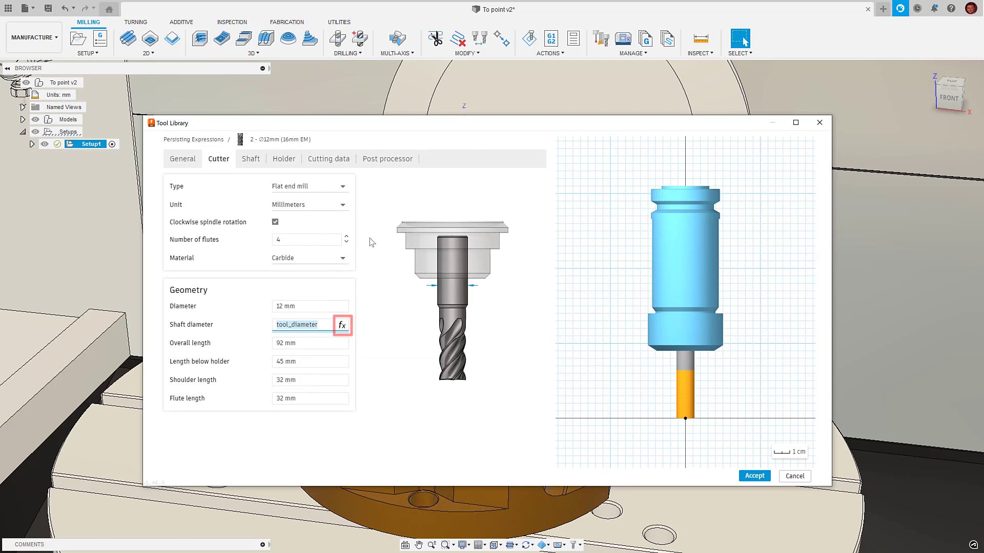
left_click(341, 160)
left_click(499, 220)
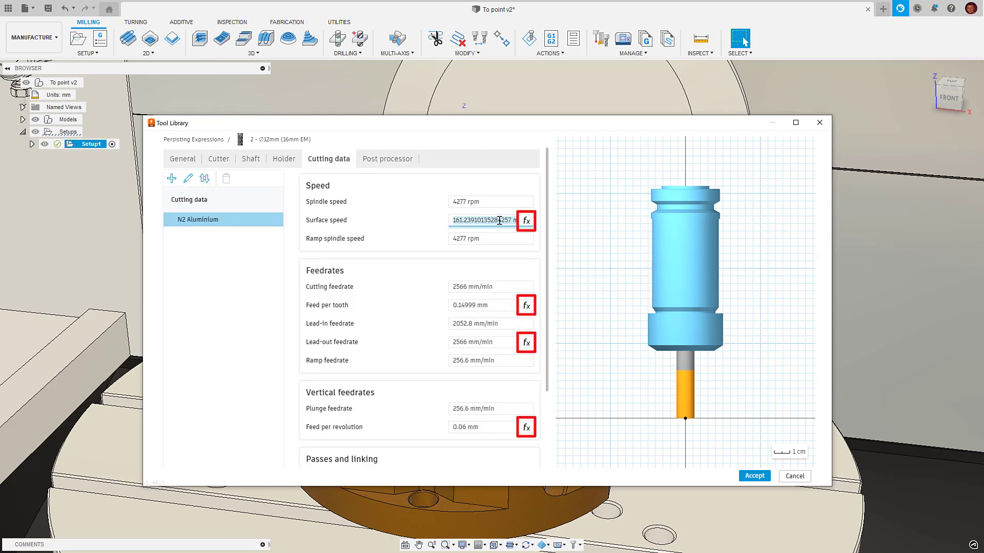
left_click(452, 305)
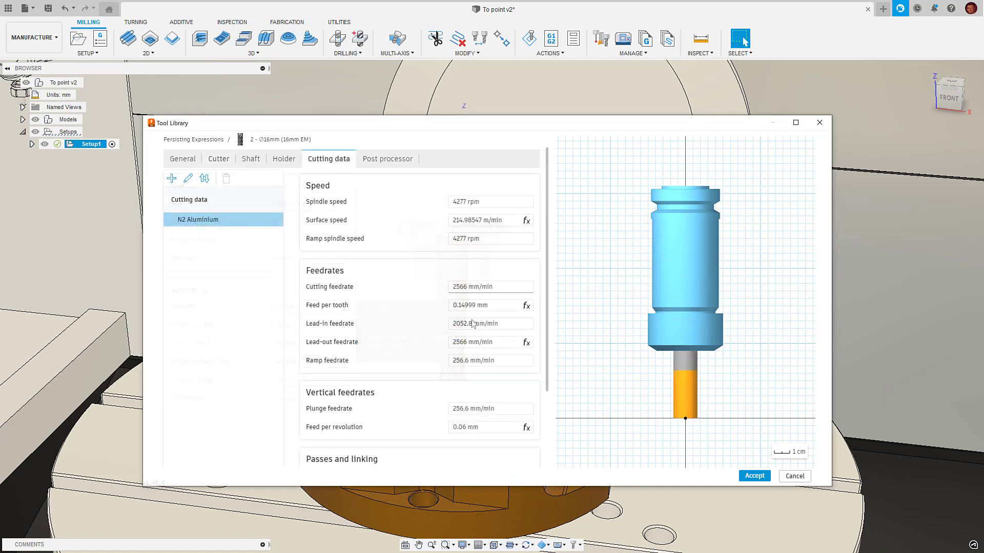
- Set the Lead-in feedrate to the expression tool_feedCutting*0.8
left_click(475, 324)
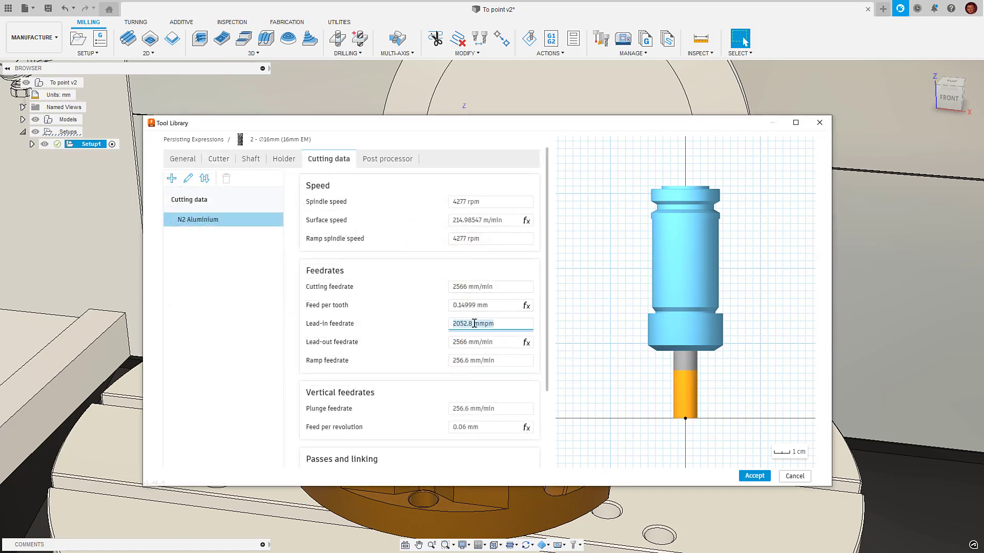
type("tool_feed")
key("Return")
type("*0.8")
key("Return")
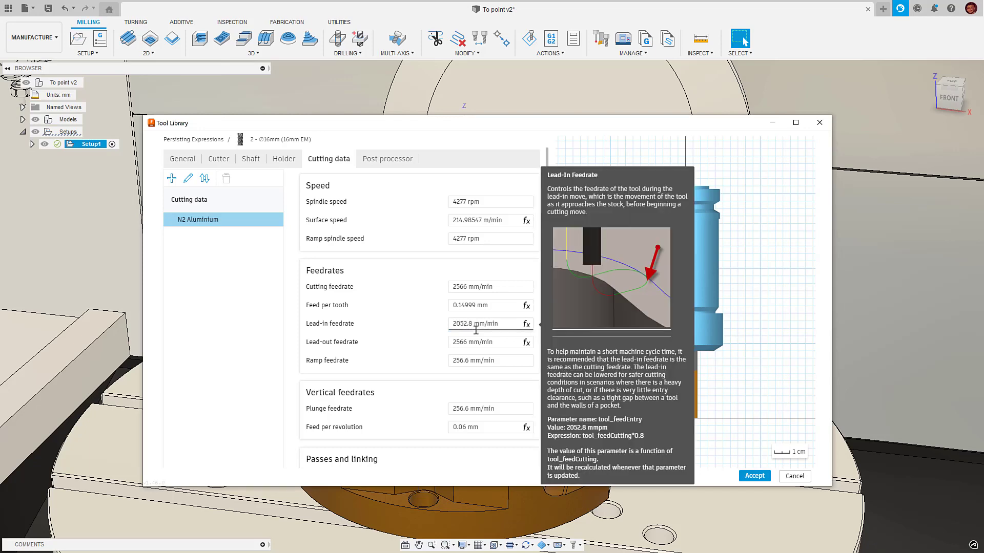
- Link the Lead-out feedrate to tool_feedCutting and re-enter the cutting feedrate value
left_click(480, 342)
type("tool_")
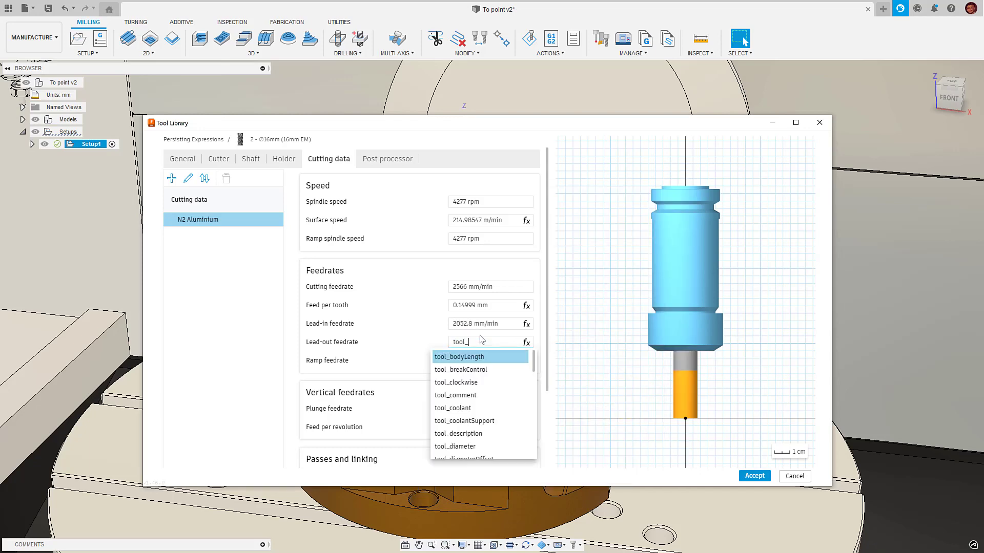
type("feed")
key("Return")
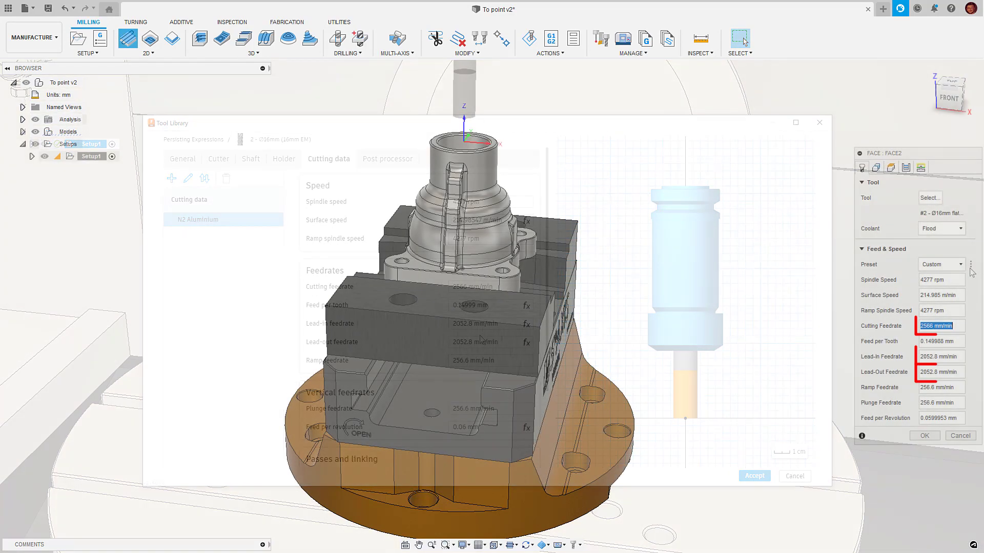
type("5000")
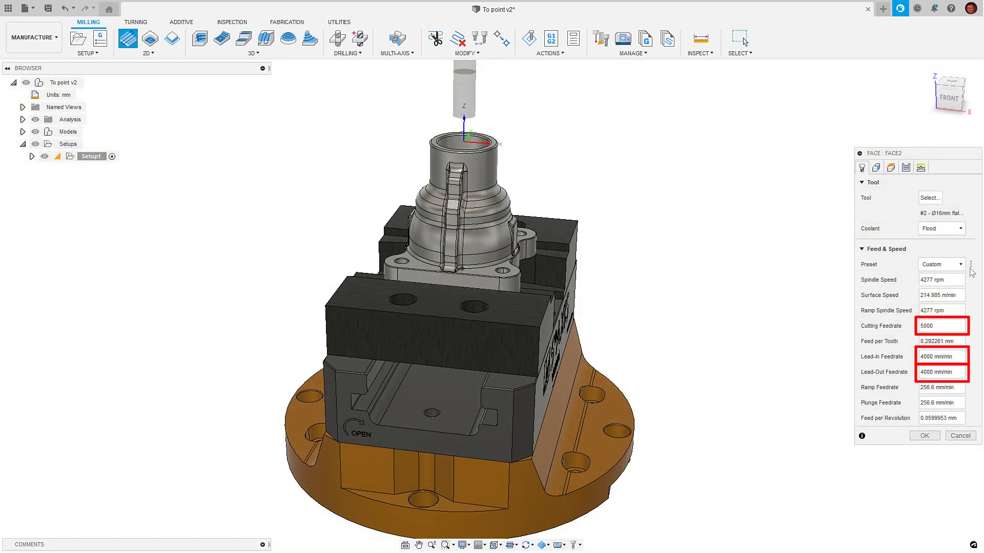
key("Tab")
left_click(939, 325)
double_click(939, 325)
type("1")
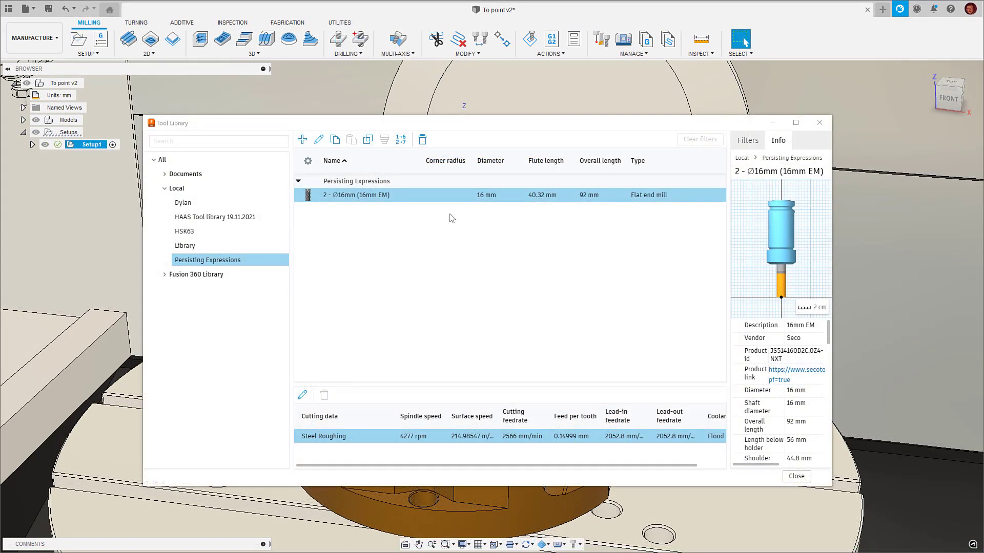
right_click(449, 207)
left_click(451, 207)
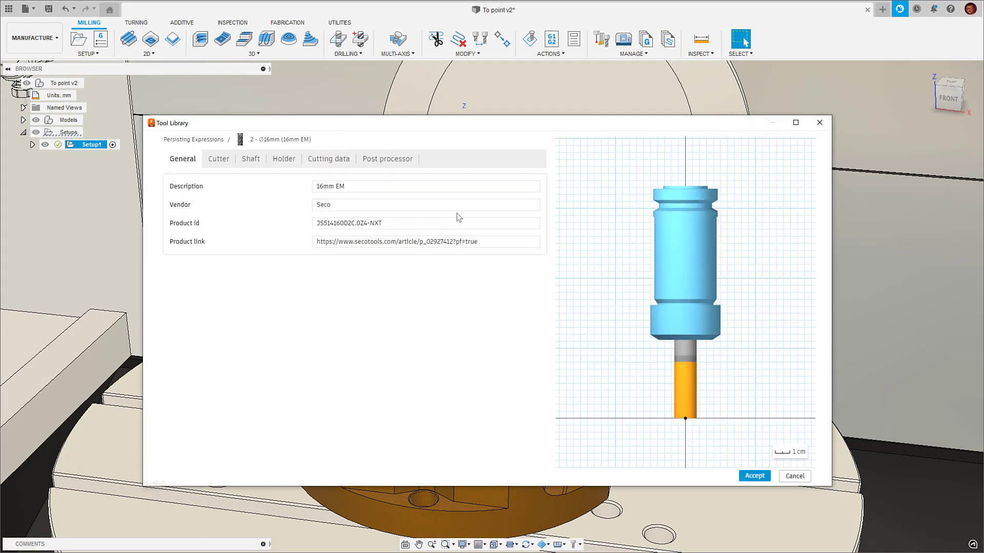
left_click(338, 160)
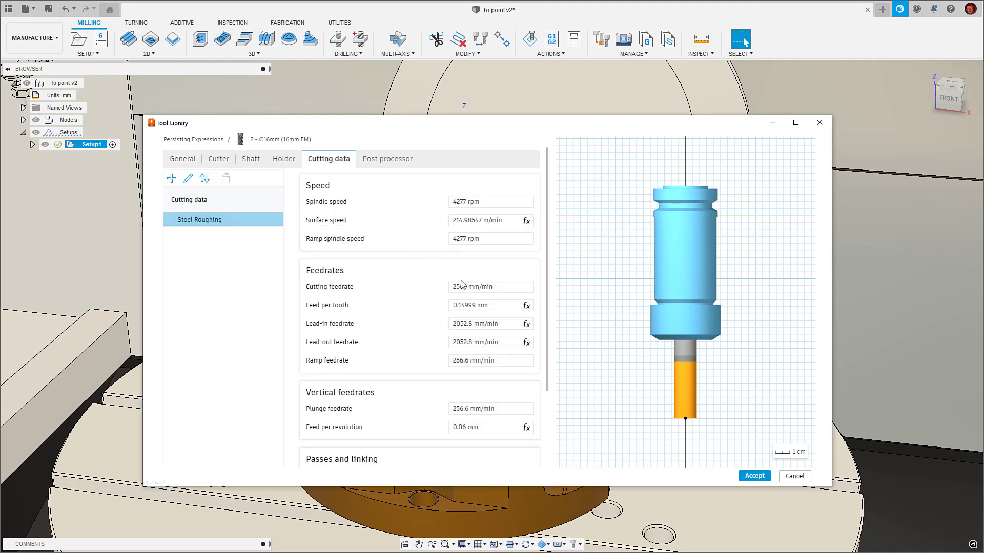
scroll(464, 285, "down", 4)
left_click(485, 415)
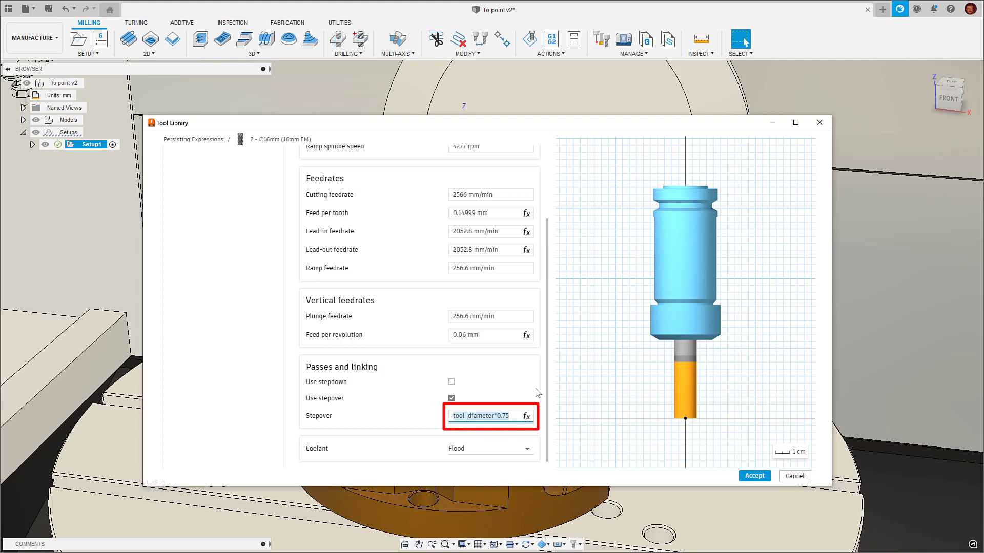
left_click(761, 478)
- Duplicate the end mill and edit the copy's Description to 12mm EM
right_click(351, 196)
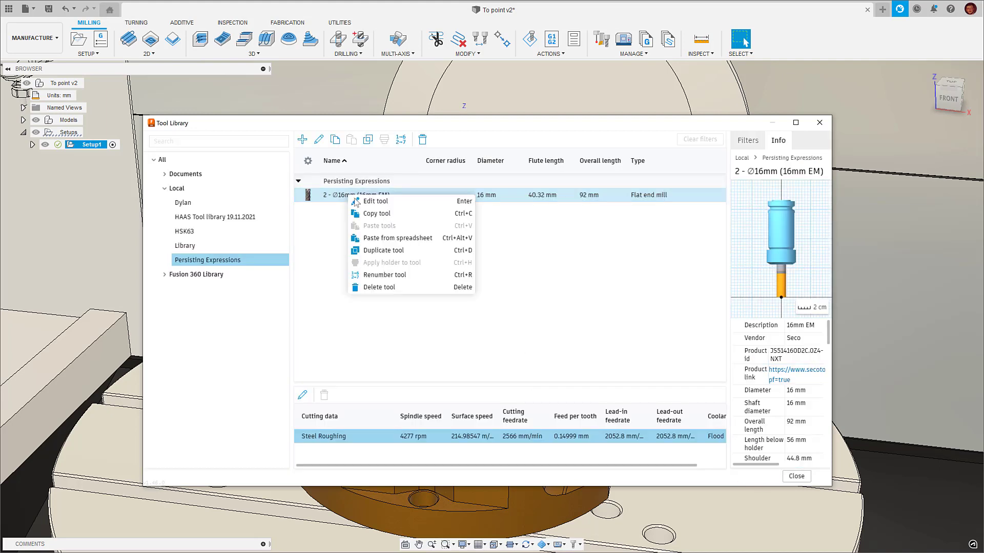
left_click(382, 251)
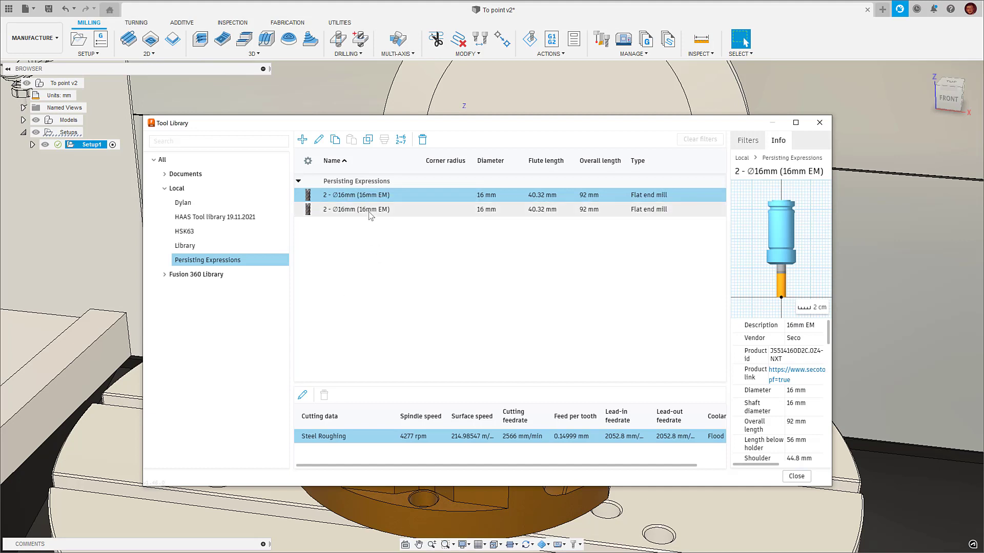
left_click(371, 215)
right_click(374, 214)
left_click(380, 217)
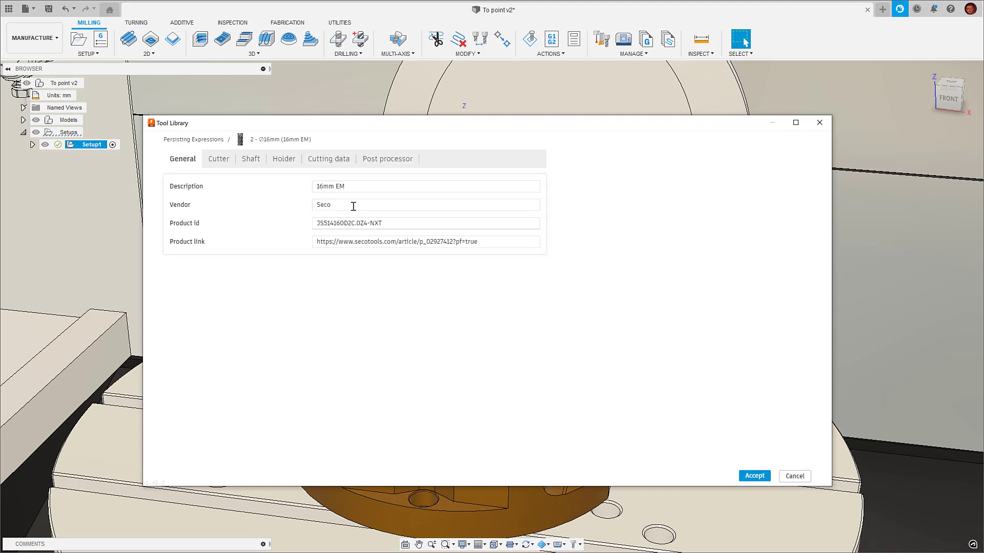
left_click(325, 186)
left_click(325, 186)
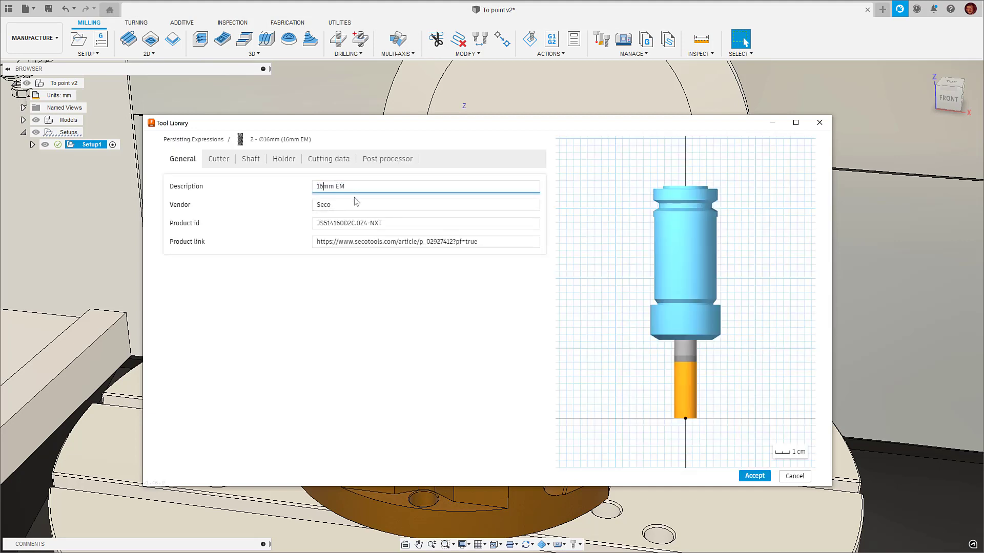
- Set the copy's cutter diameter to 12 mm and check its stepover expression
left_click(211, 164)
left_click(289, 306)
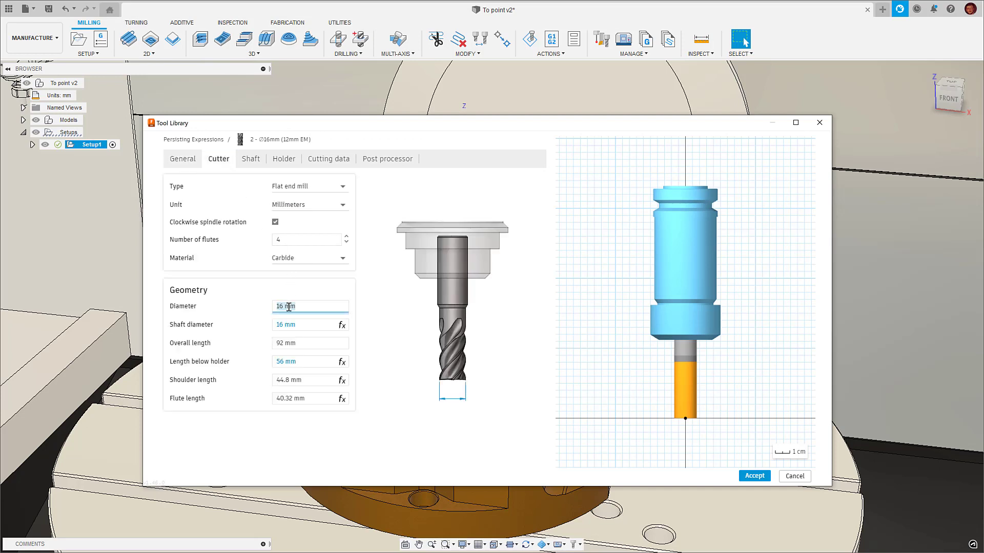
type("12")
key("Tab")
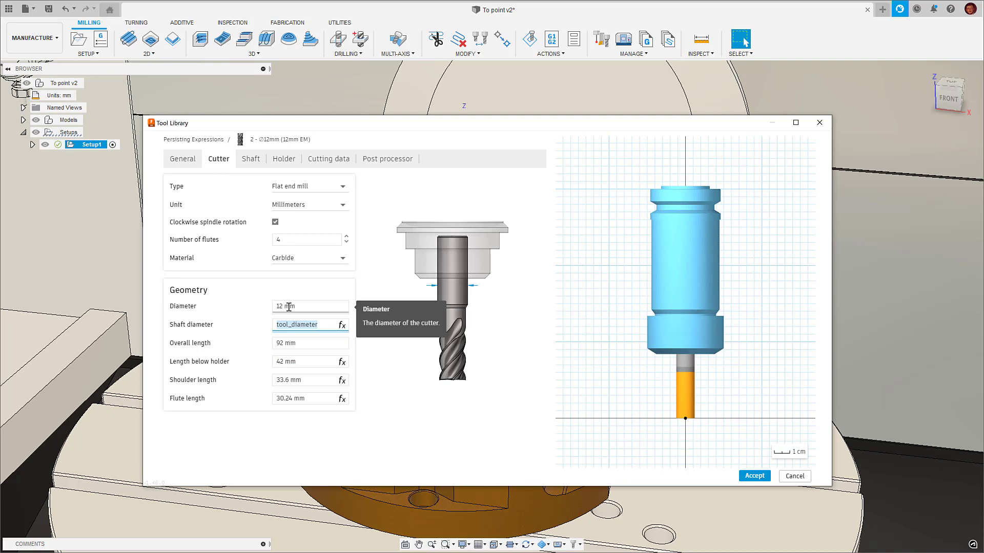
left_click(326, 162)
scroll(523, 263, "down", 3)
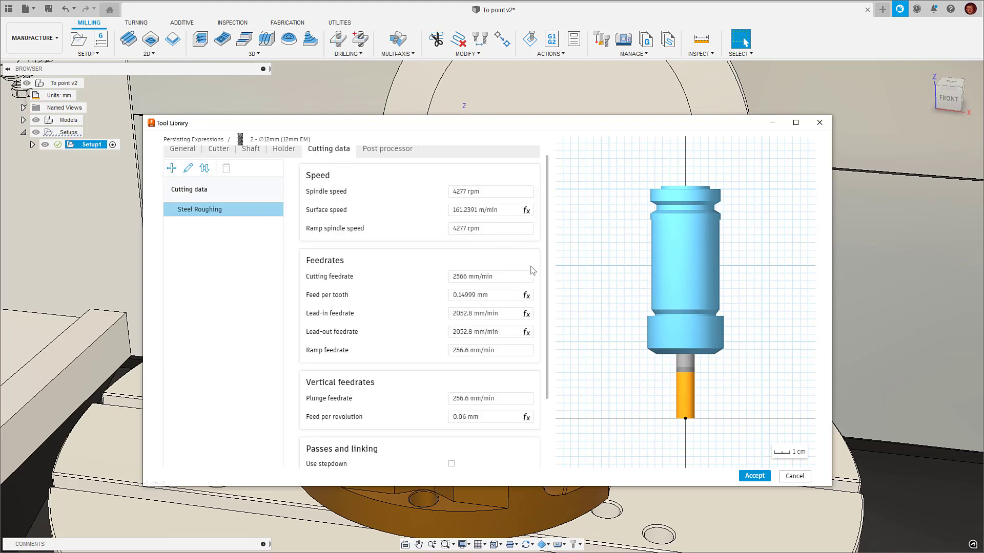
scroll(532, 267, "down", 1)
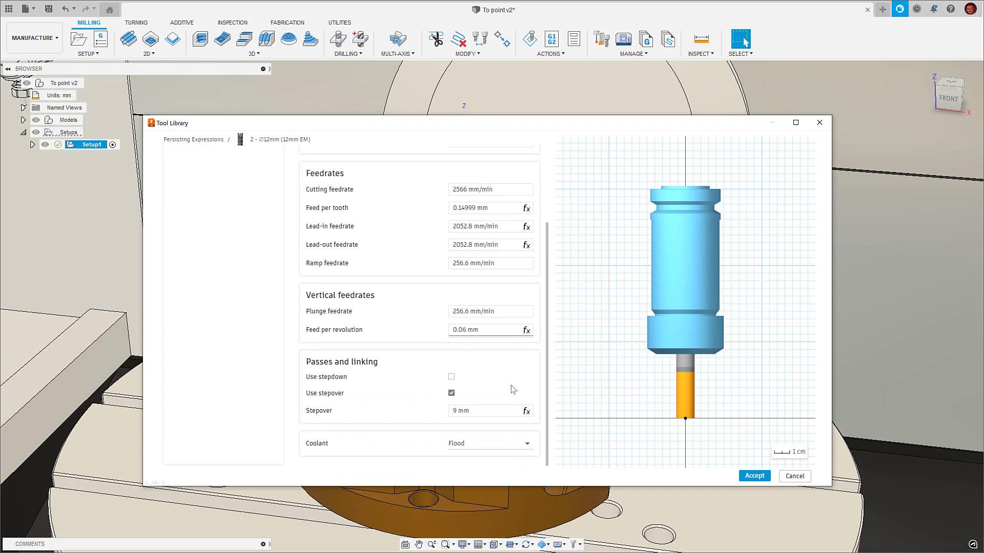
left_click(507, 410)
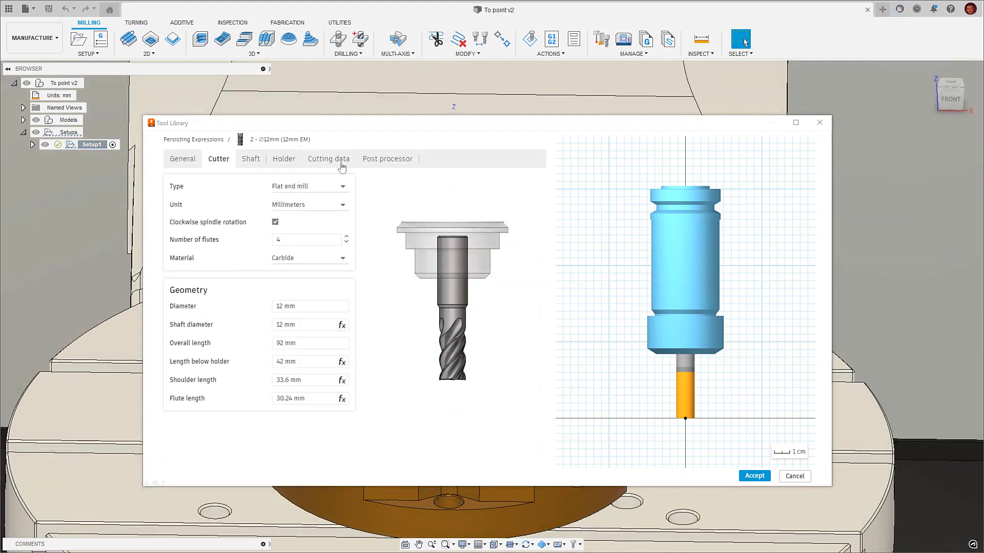
- Review the cutting data presets, selecting Steel Roughing
left_click(329, 159)
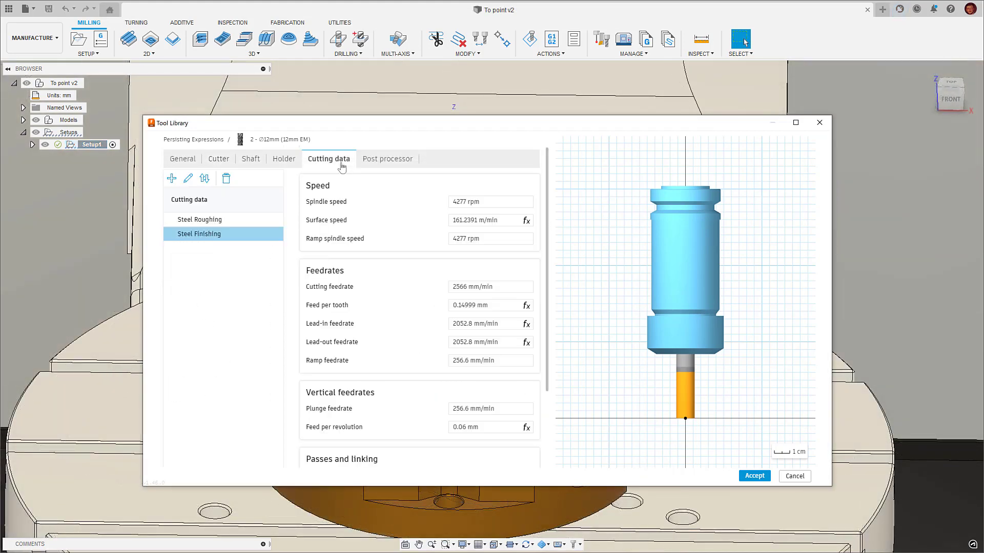
scroll(421, 319, "down", 3)
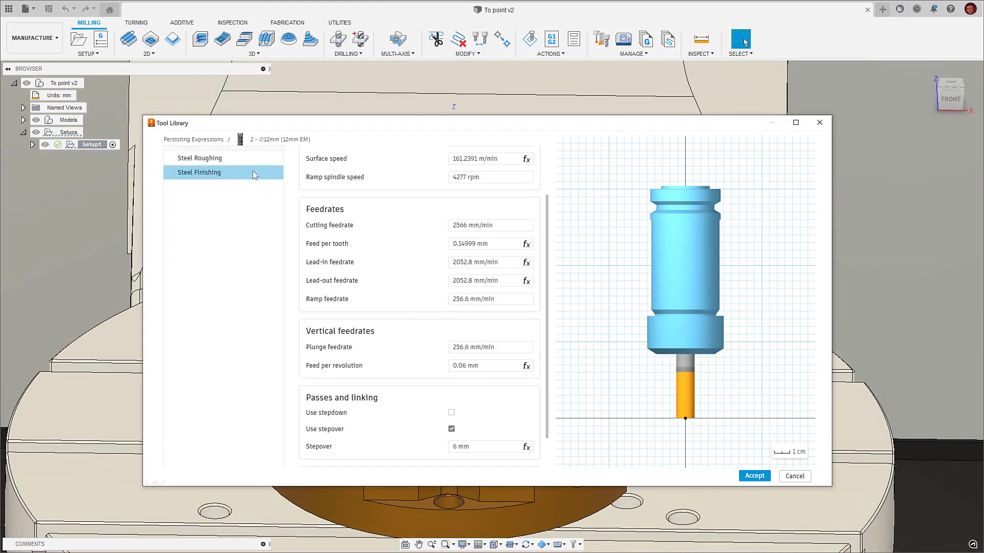
left_click(243, 159)
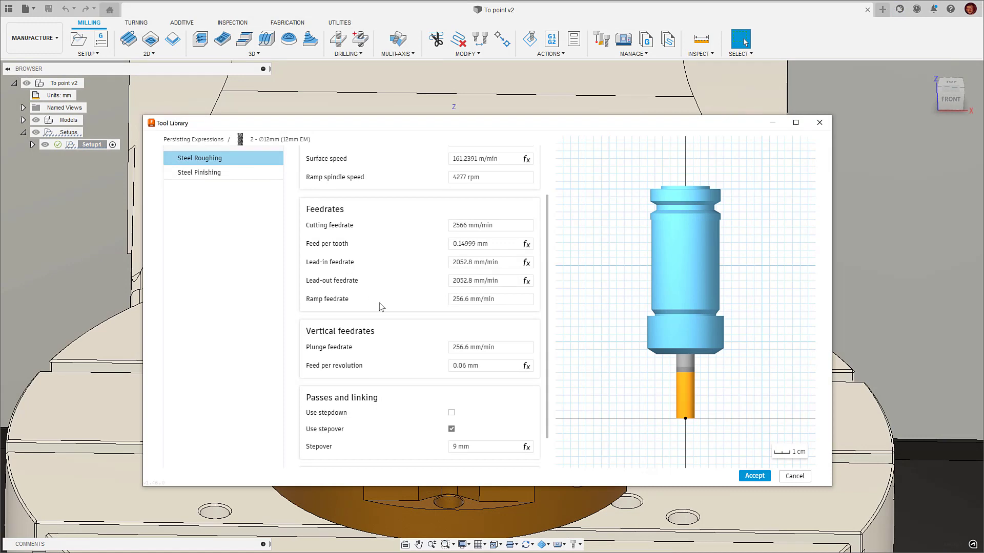
scroll(374, 297, "up", 2)
- Resize the diameter to 6 mm and check the Steel Finishing preset's cutting data
left_click(219, 159)
left_click(287, 304)
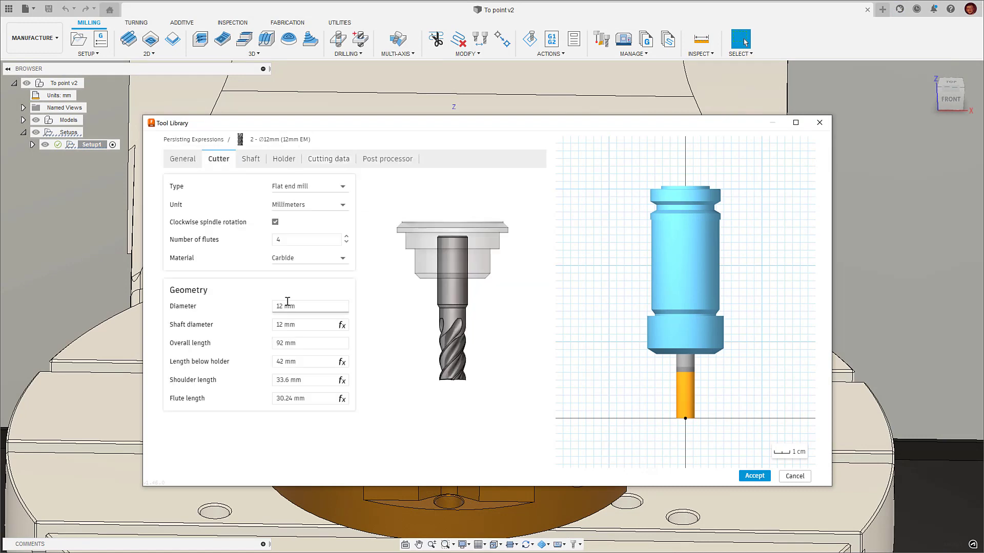
type("6")
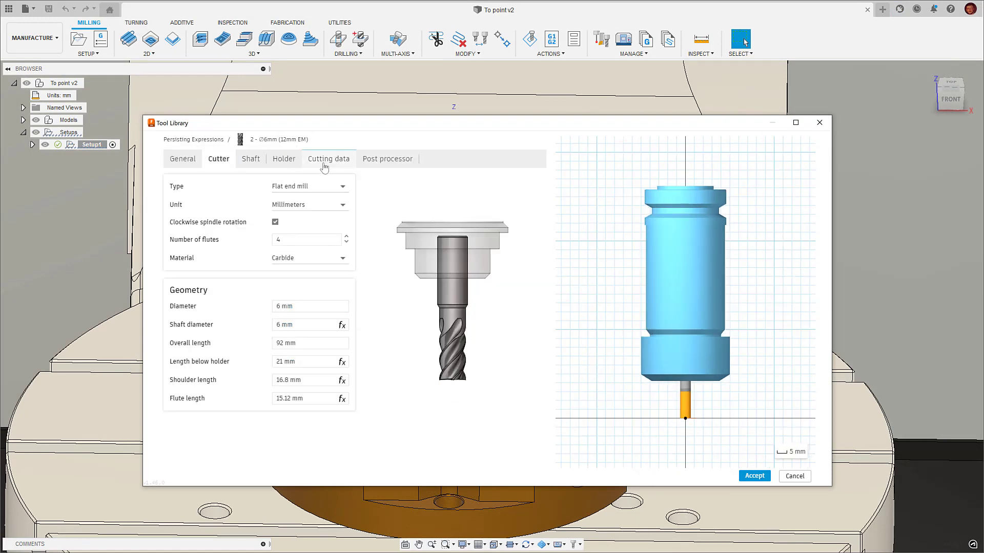
left_click(328, 159)
scroll(410, 302, "down", 1)
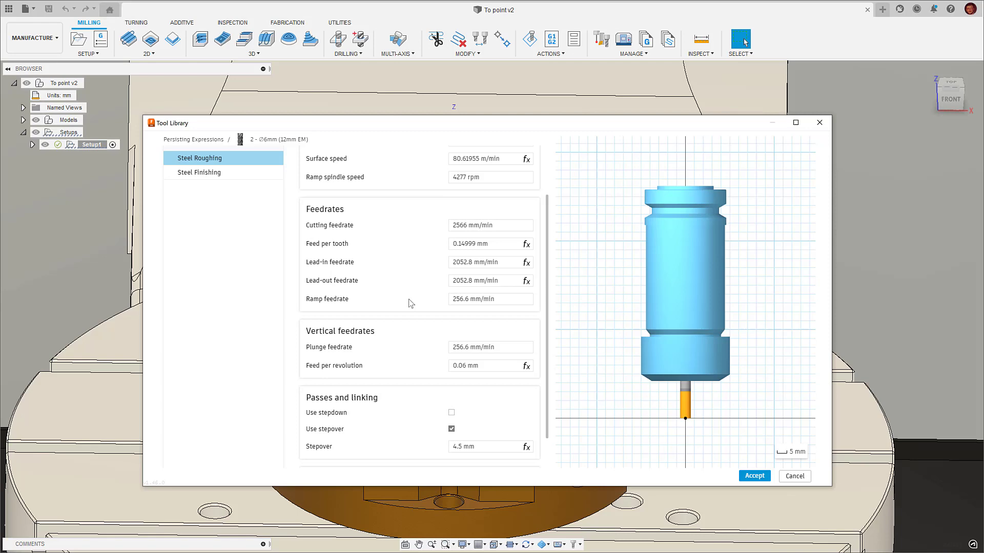
left_click(243, 180)
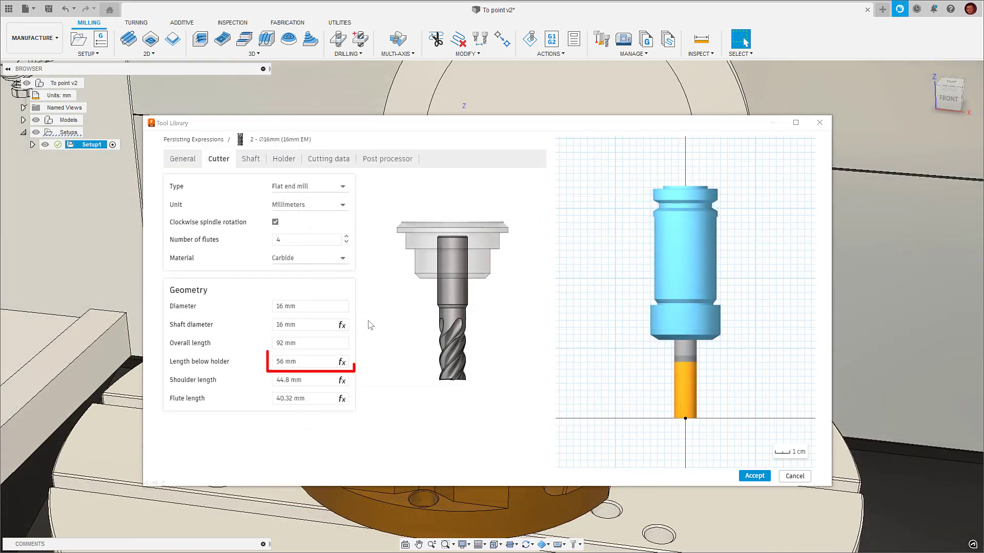
- Step the diameter down through 12, 10 and 8 mm, watching Length below holder reach 28 mm
left_click(327, 307)
type("12")
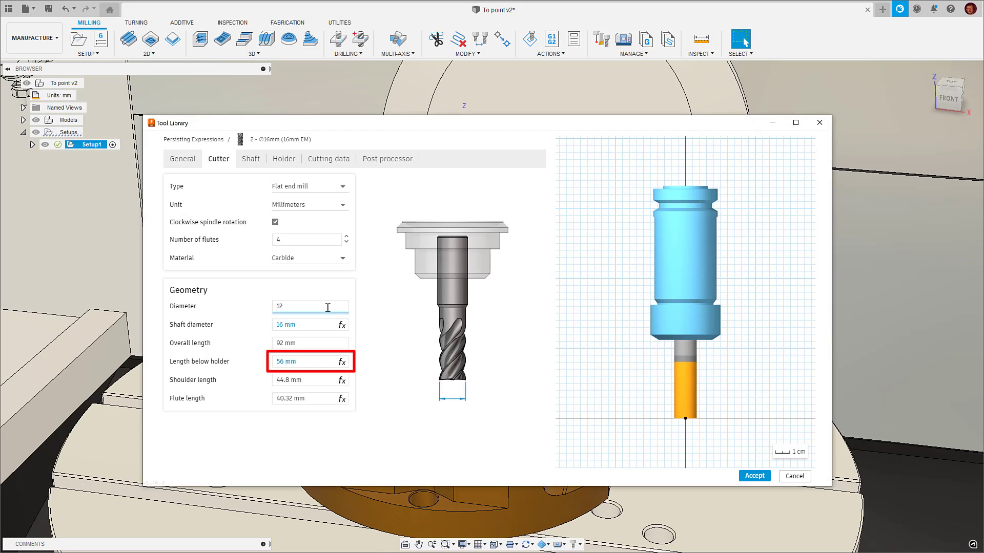
key("Tab")
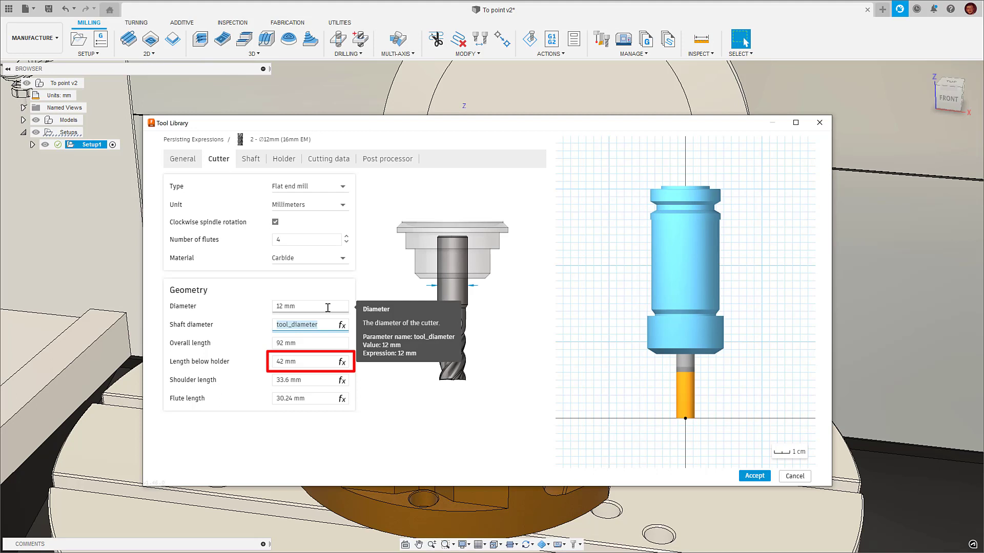
left_click(327, 307)
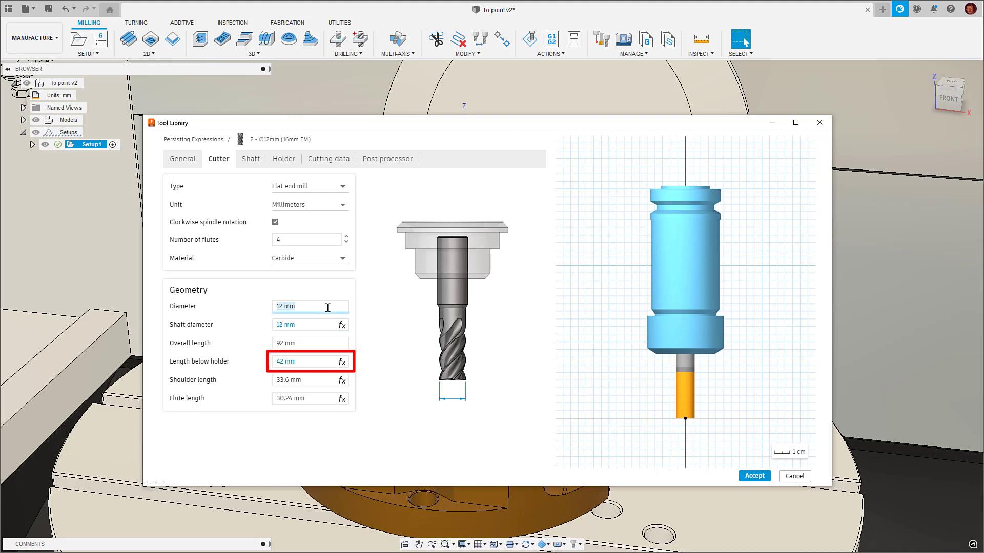
type("10")
key("Tab")
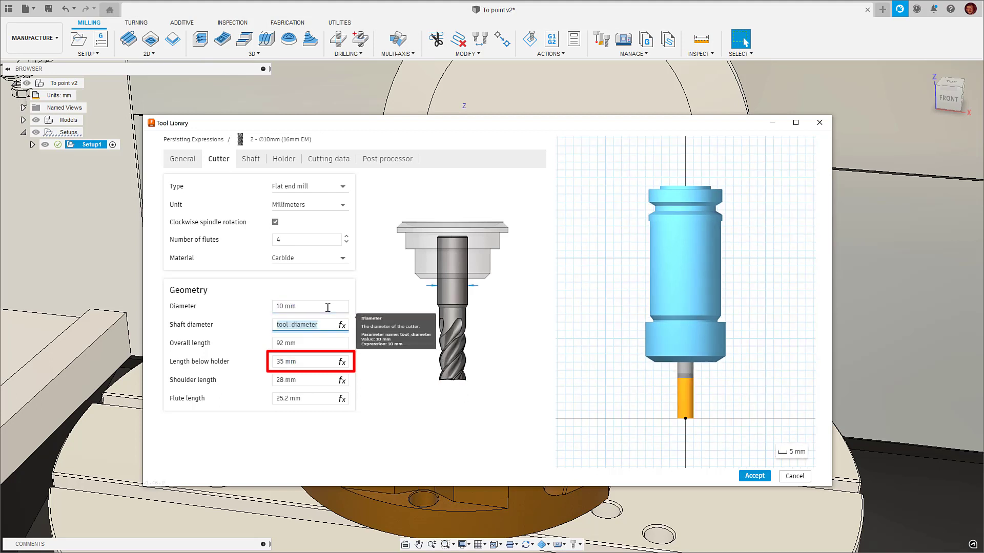
left_click(327, 307)
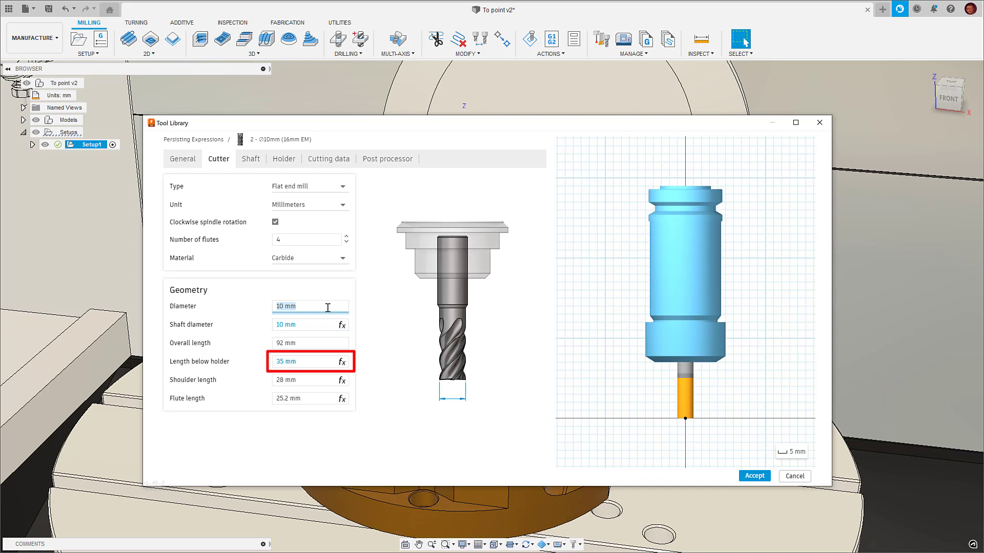
type("8")
key("Tab")
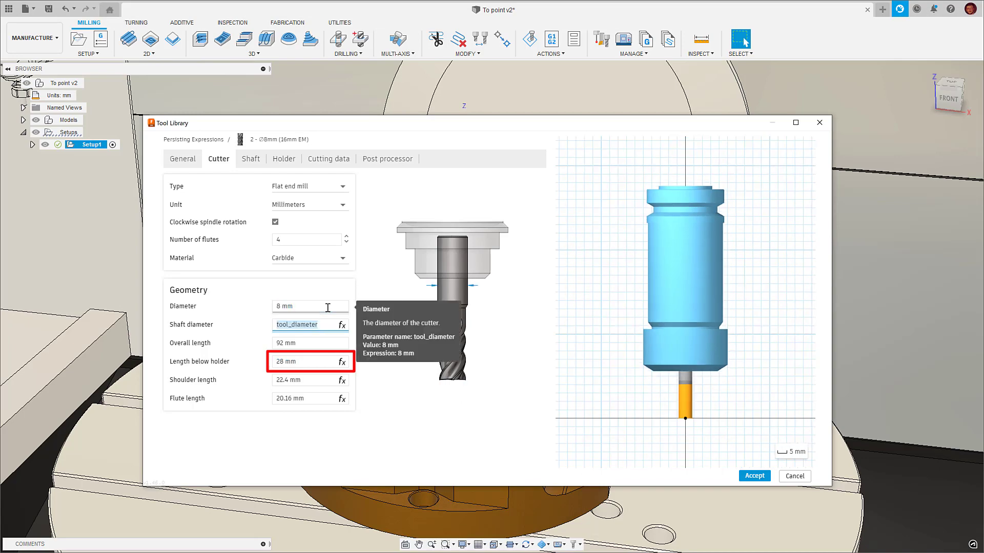